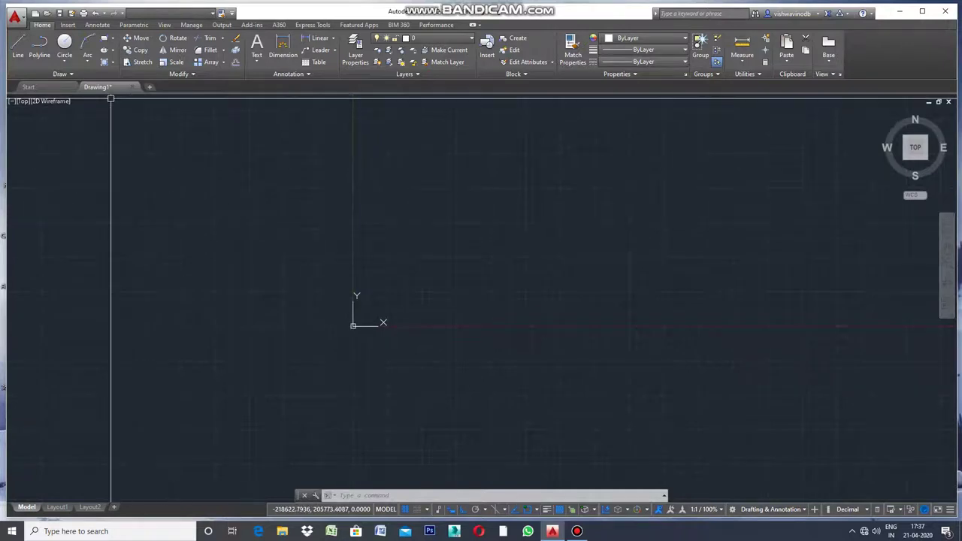
Draw a single horizontal line across the upper part of the empty drawing with Ortho on.
left_click(27, 54)
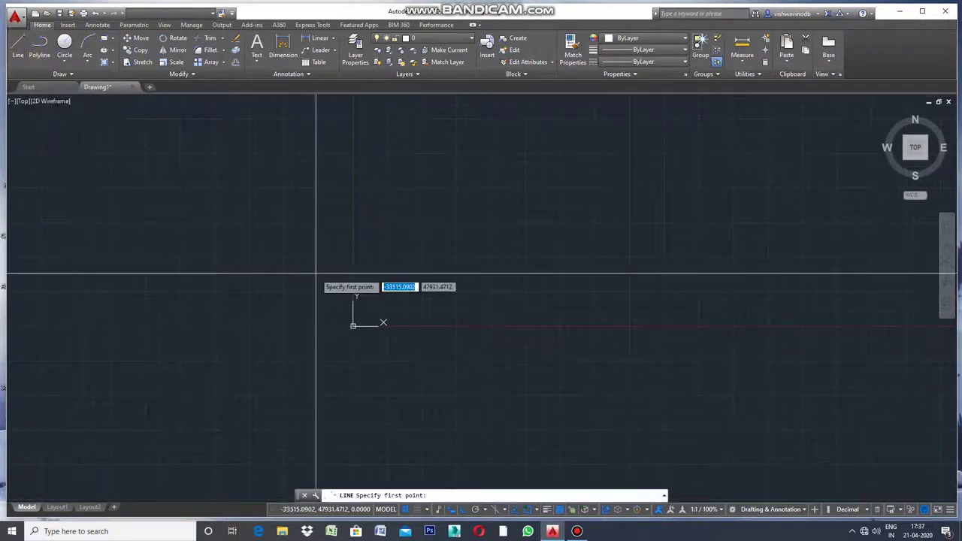
left_click(218, 201)
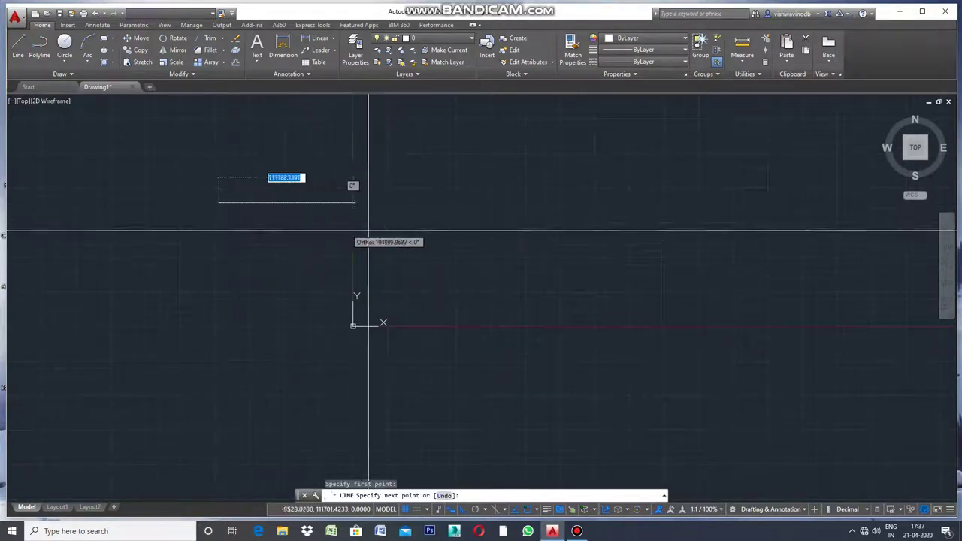
left_click(552, 247)
right_click(553, 247)
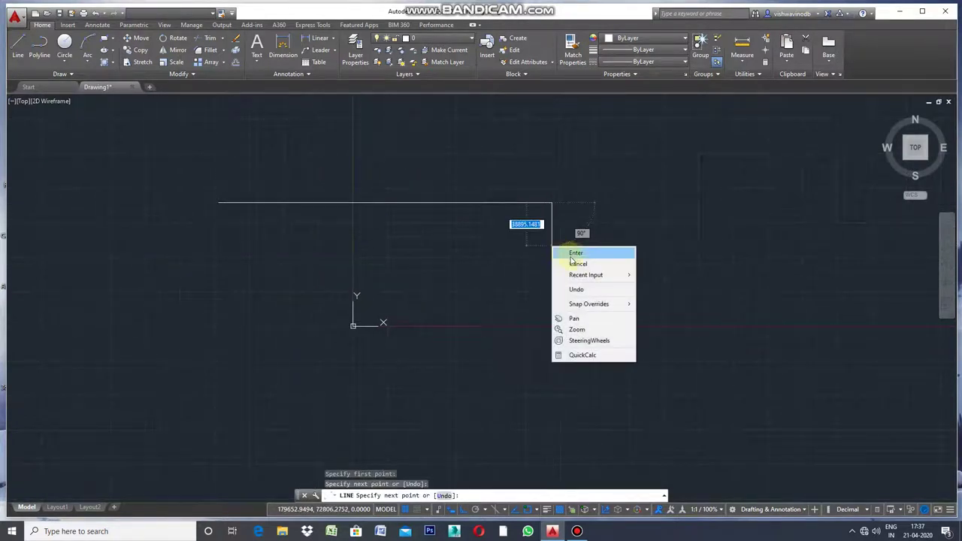
left_click(575, 254)
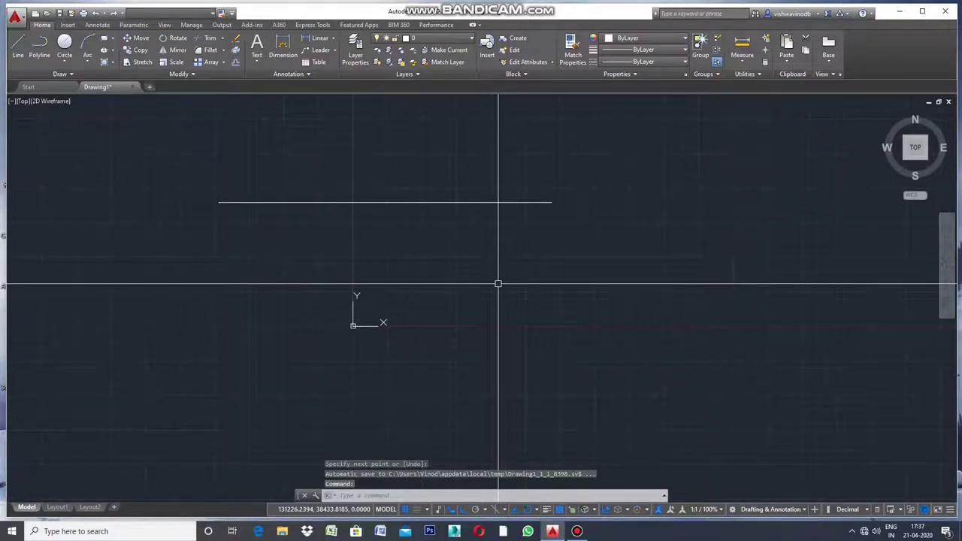
Copy the horizontal line four times downward at even spacing, giving five stacked parallel lines.
type("co")
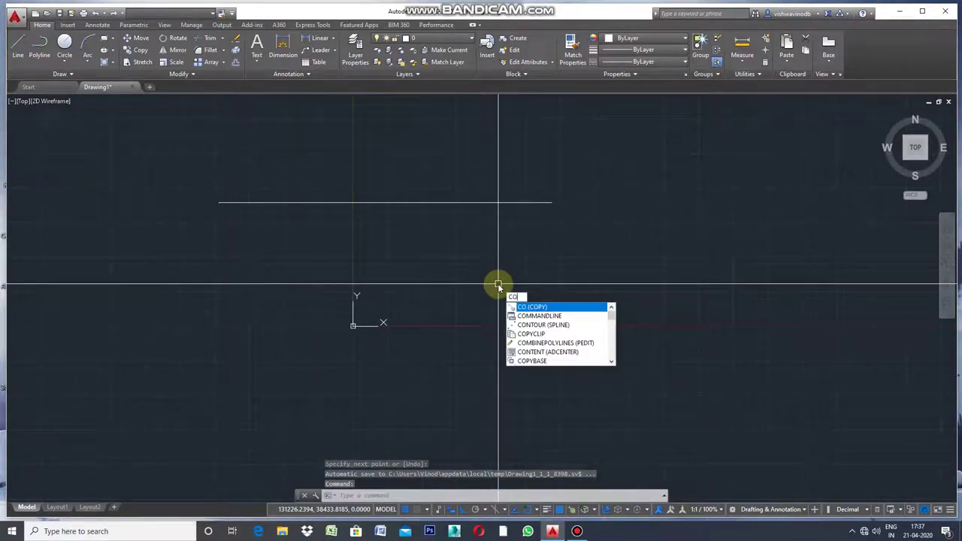
key("Return")
left_click(419, 250)
left_click(414, 176)
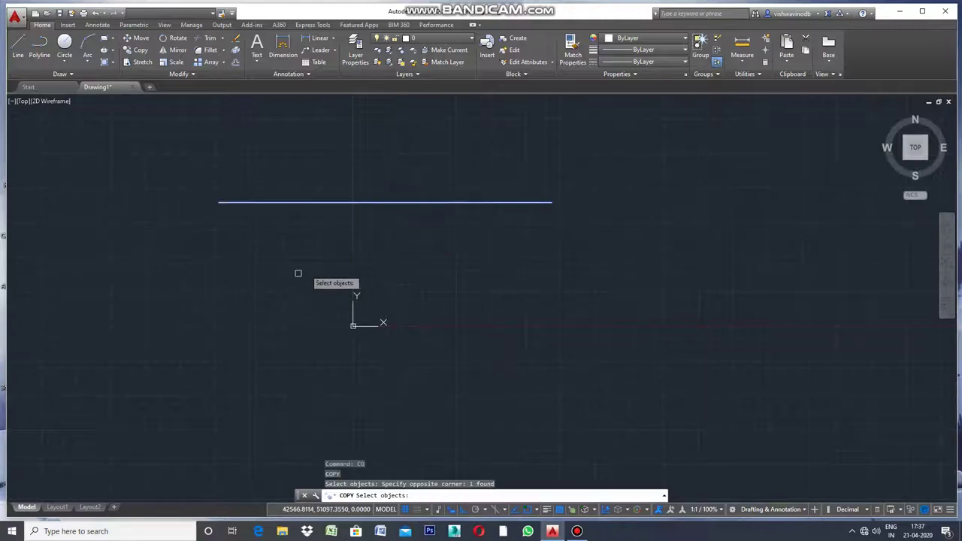
key("Return")
left_click(218, 202)
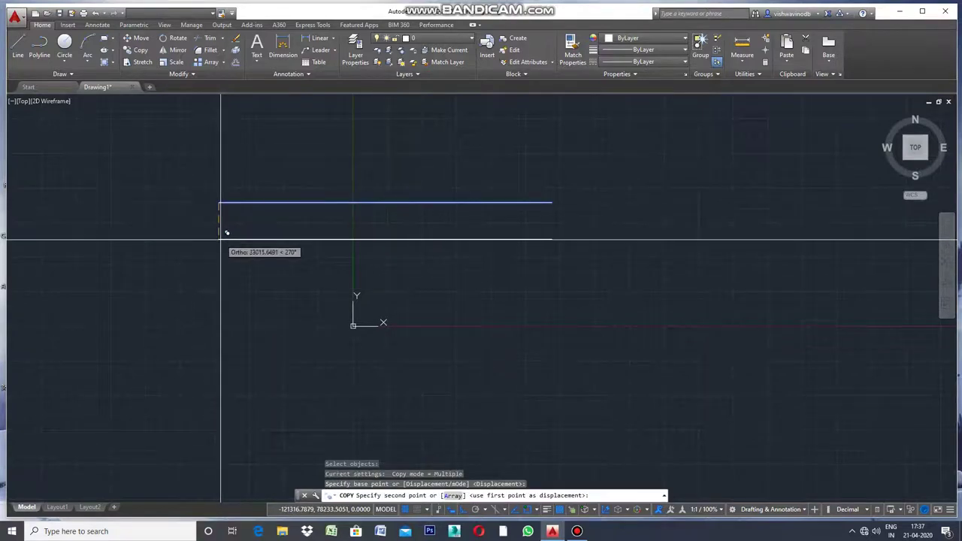
left_click(220, 239)
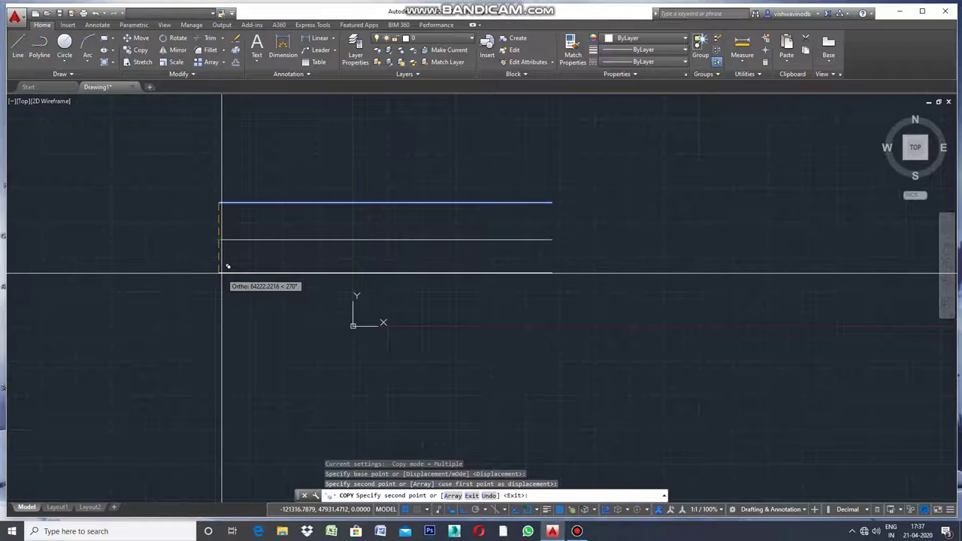
left_click(221, 272)
left_click(221, 306)
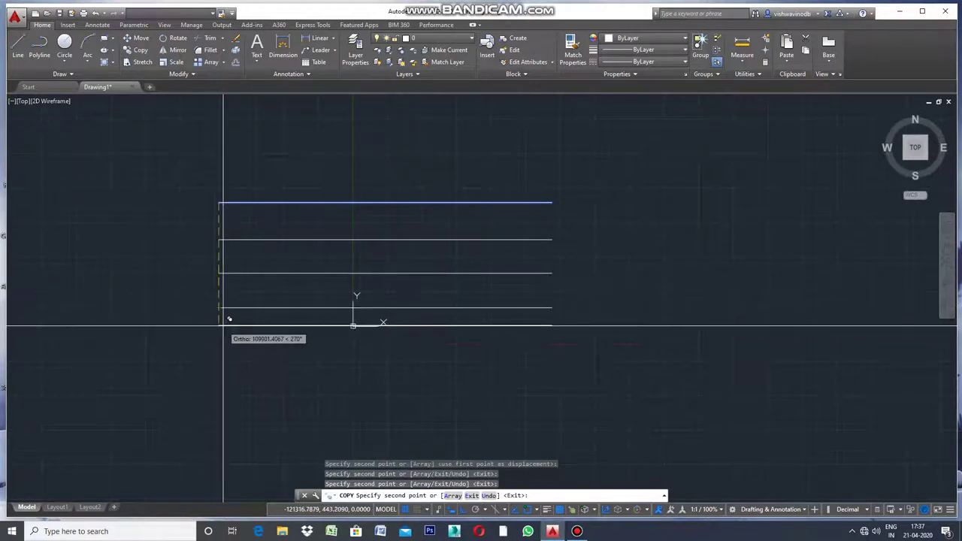
left_click(222, 340)
right_click(222, 341)
left_click(237, 345)
scroll(501, 321, "down", 2)
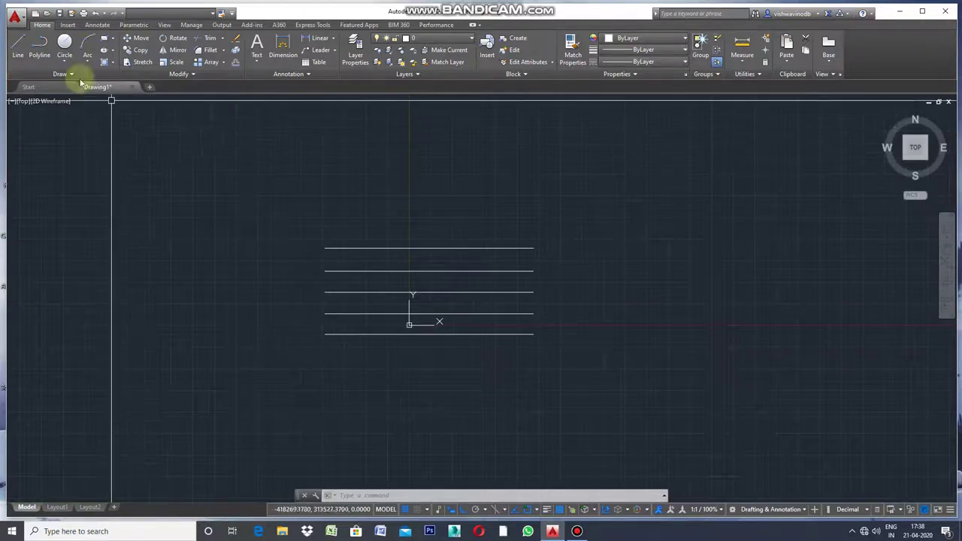
left_click(25, 46)
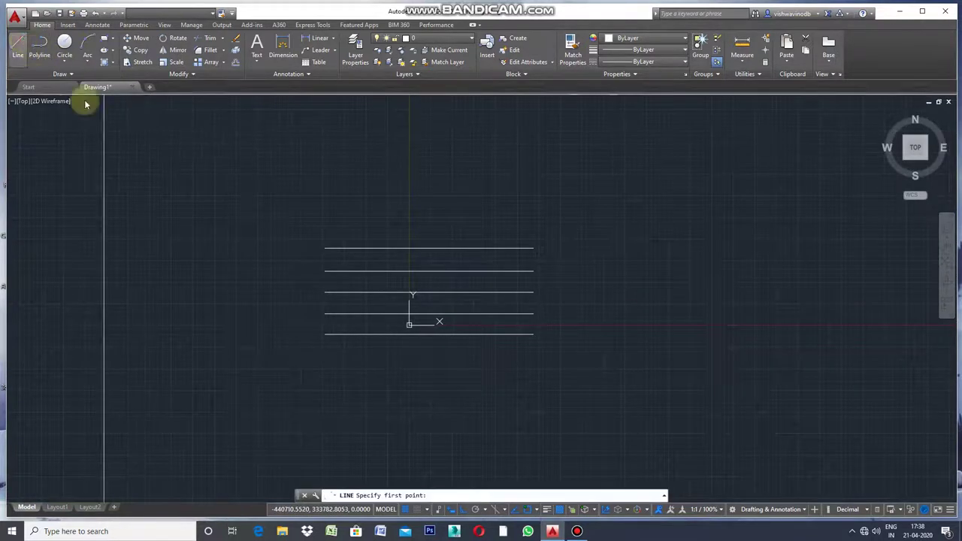
Draw a vertical line crossing all five horizontal lines near their left ends, overhanging top and bottom.
left_click(358, 175)
right_click(371, 392)
left_click(392, 398)
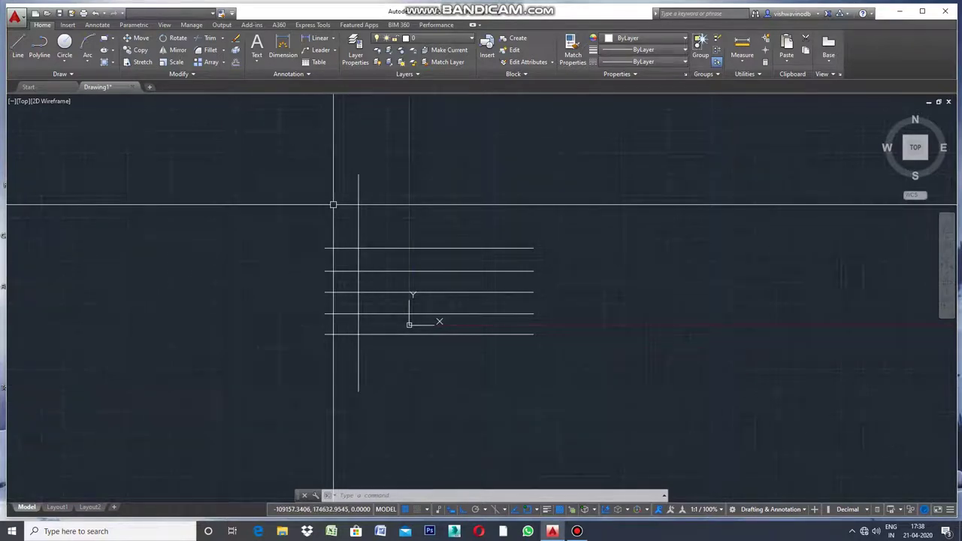
Copy the vertical line a short distance sideways to form a close parallel pair.
type("co")
key("Return")
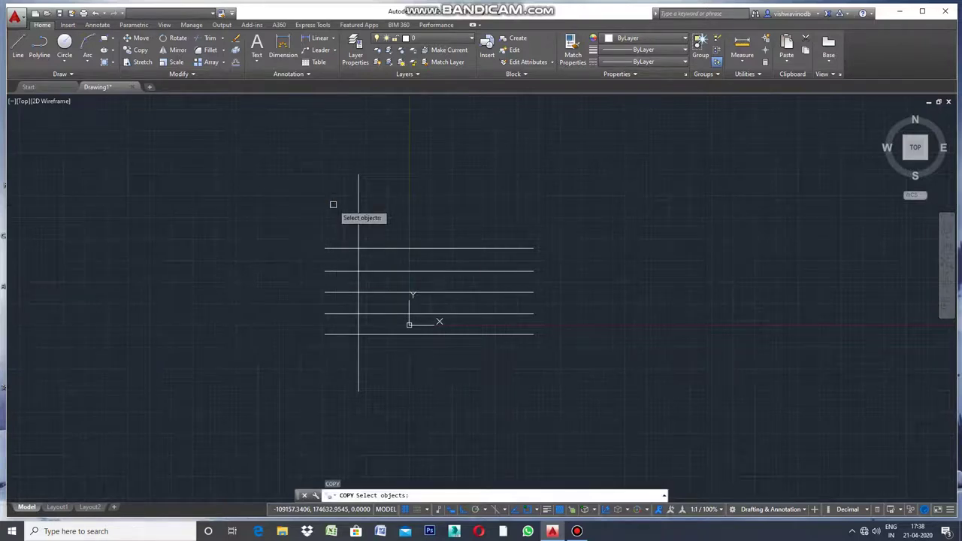
left_click(388, 173)
left_click(353, 199)
key("Return")
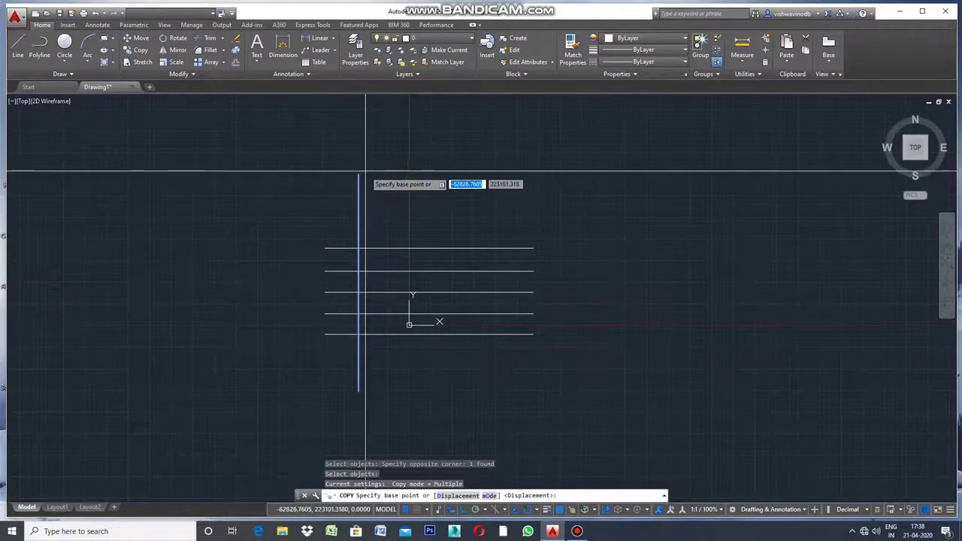
left_click(357, 176)
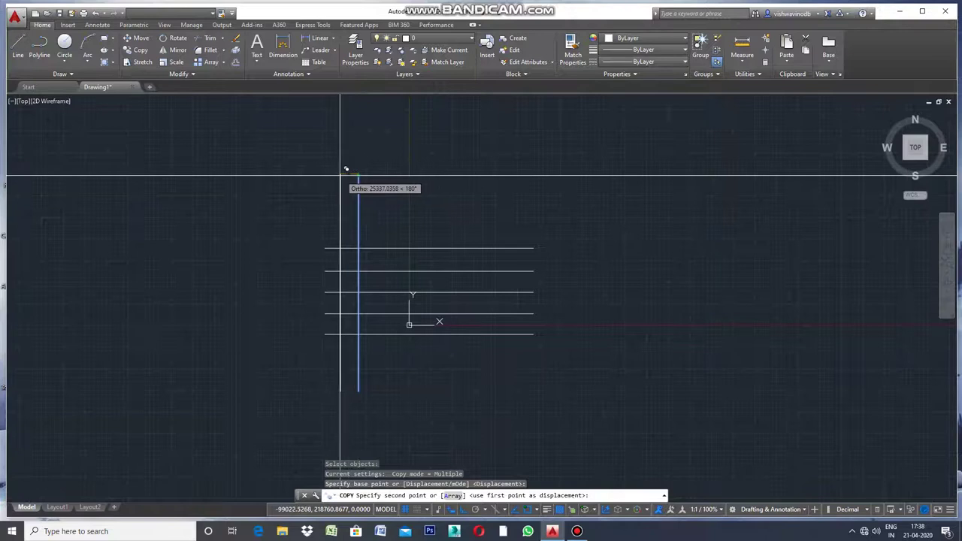
left_click(340, 176)
right_click(340, 185)
left_click(361, 189)
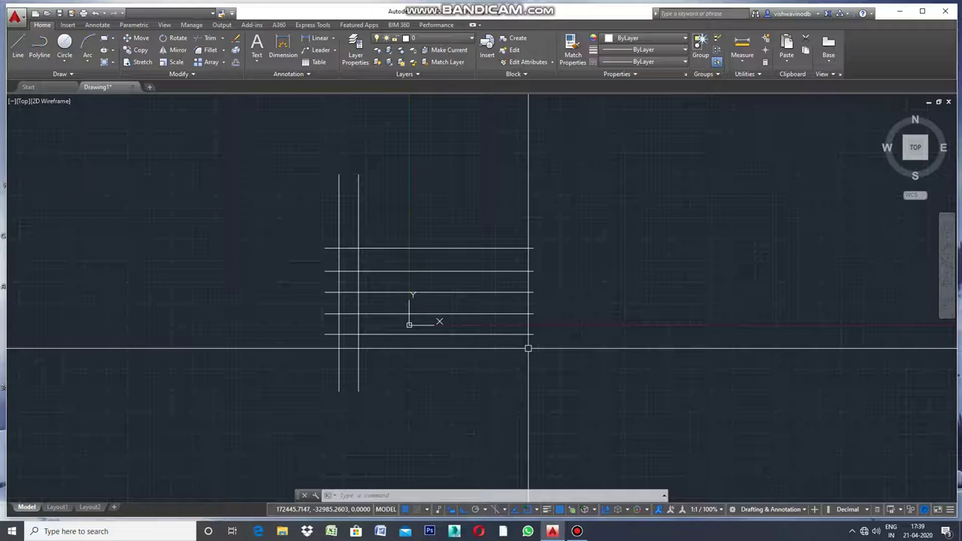
Copy both vertical lines to a spot above and left of the horizontal lines.
type("ct o")
key("Return")
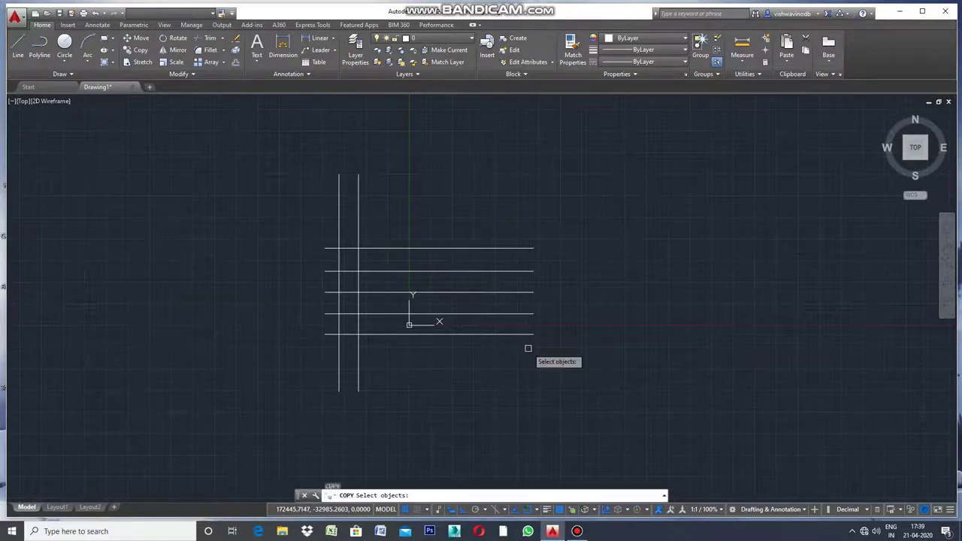
left_click(376, 354)
left_click(319, 375)
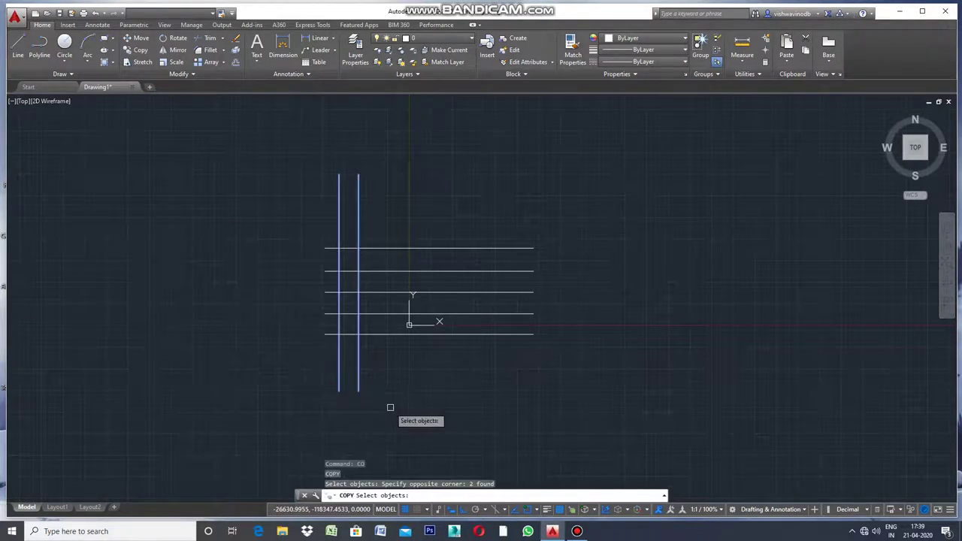
key("Return")
left_click(343, 178)
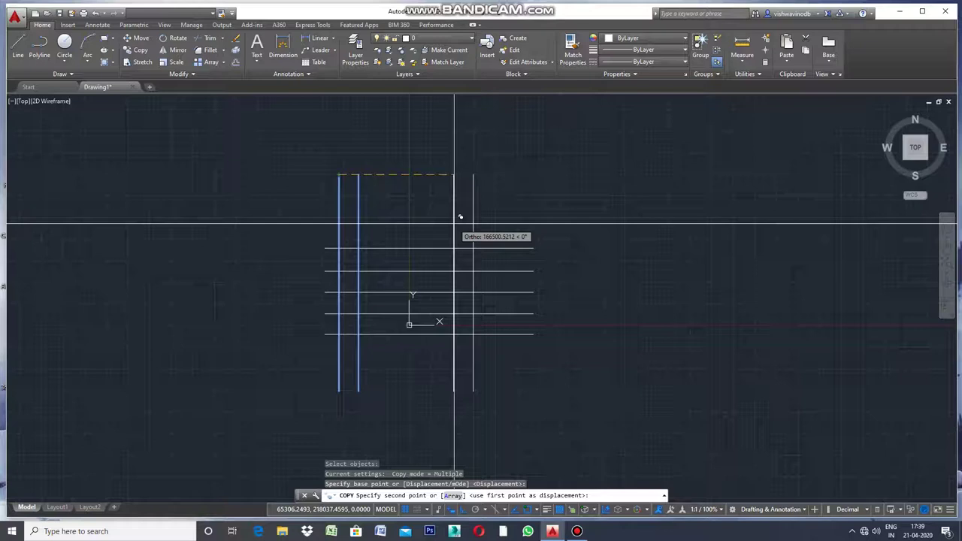
key("Escape")
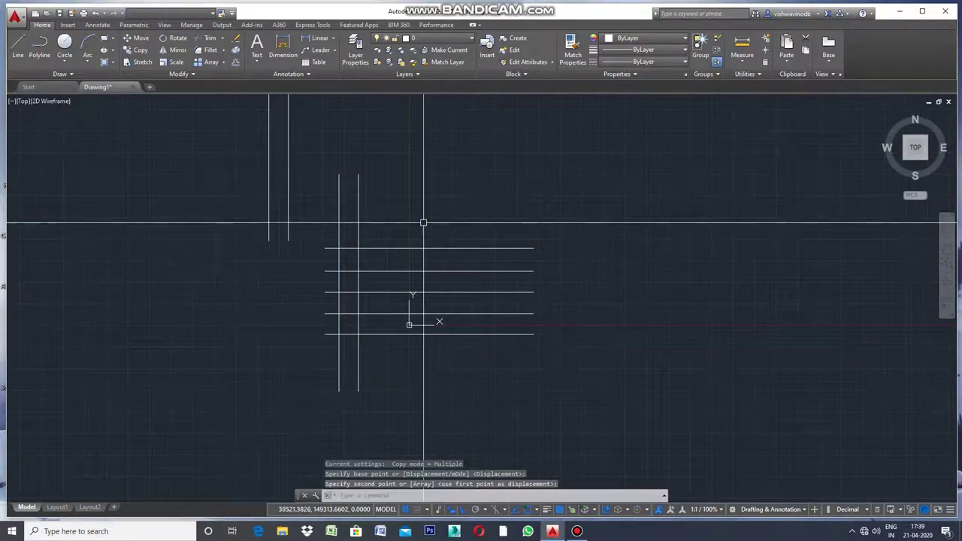
scroll(312, 368, "down", 2)
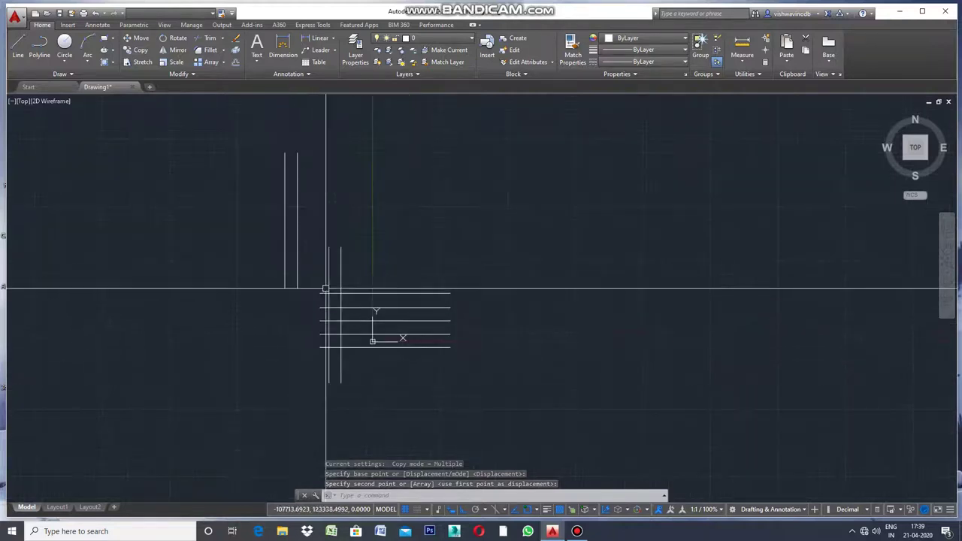
scroll(325, 288, "up", 2)
Move the copied vertical pair over to the right side of the grid.
type("m")
key("Return")
left_click(299, 239)
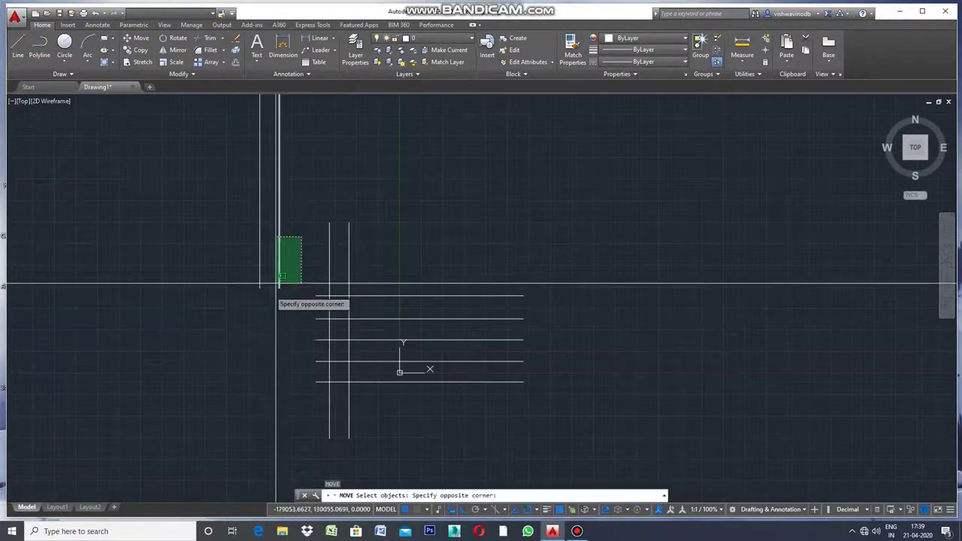
left_click(255, 284)
key("Return")
left_click(259, 290)
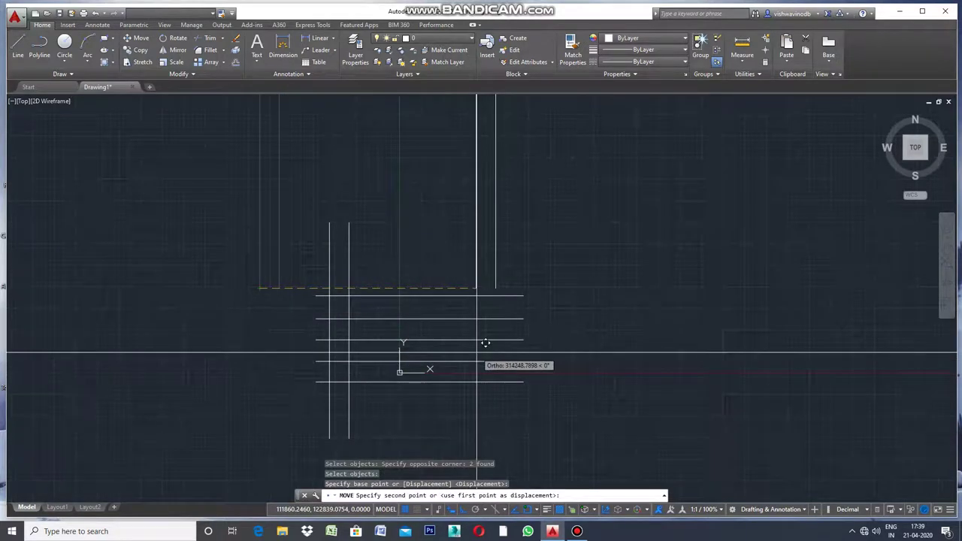
left_click(484, 426)
scroll(471, 406, "down", 2)
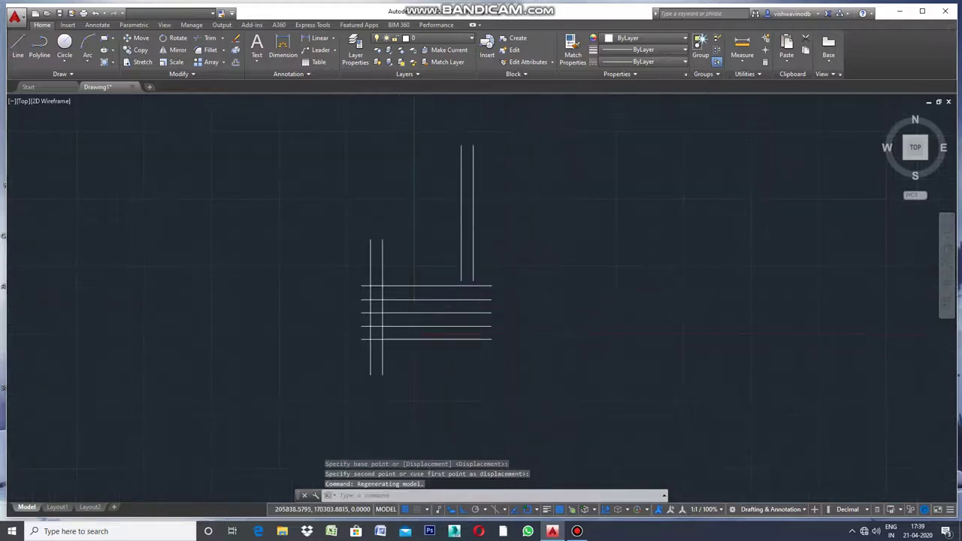
scroll(502, 261, "up", 2)
scroll(503, 261, "down", 2)
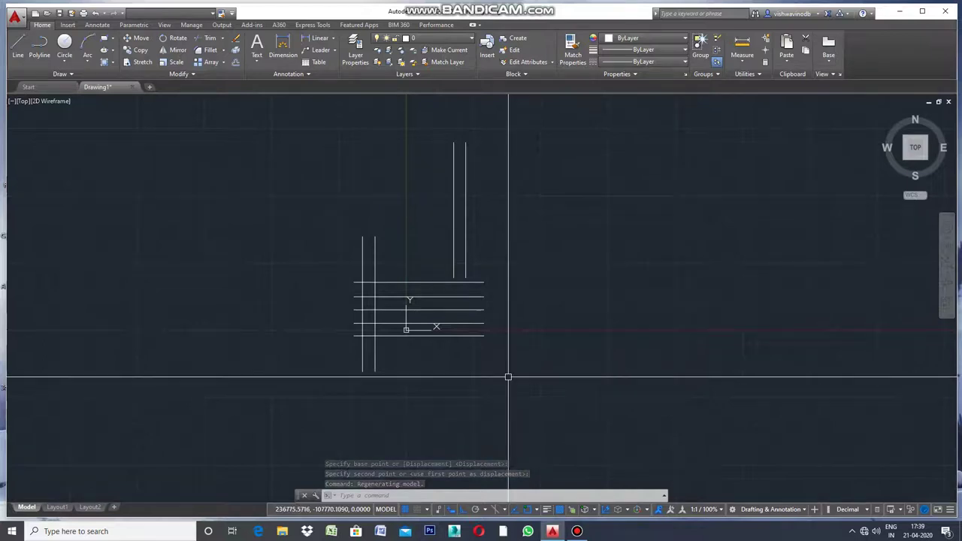
Lower the right vertical pair so it crosses the right ends and extends below the horizontal lines.
type("M")
key("Return")
left_click(488, 242)
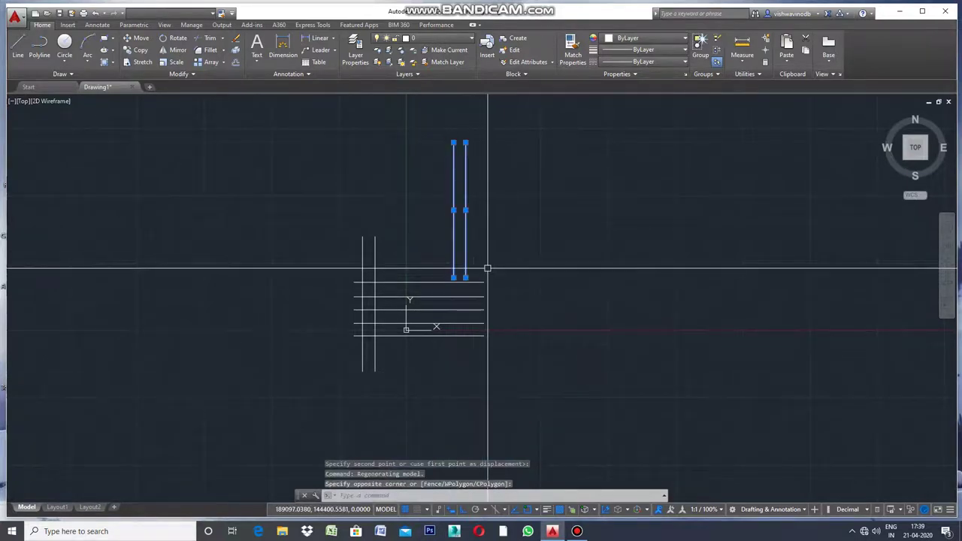
left_click(487, 268)
key("Return")
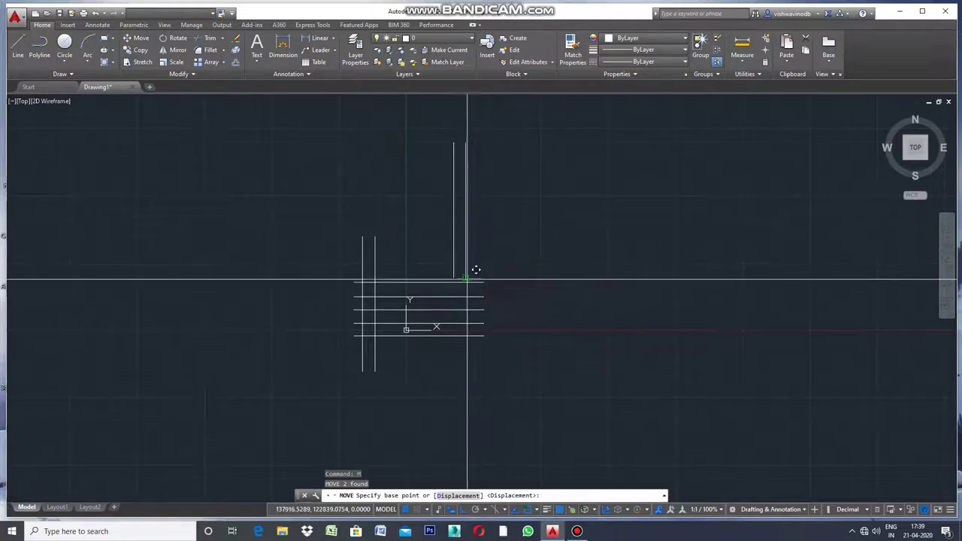
left_click(476, 269)
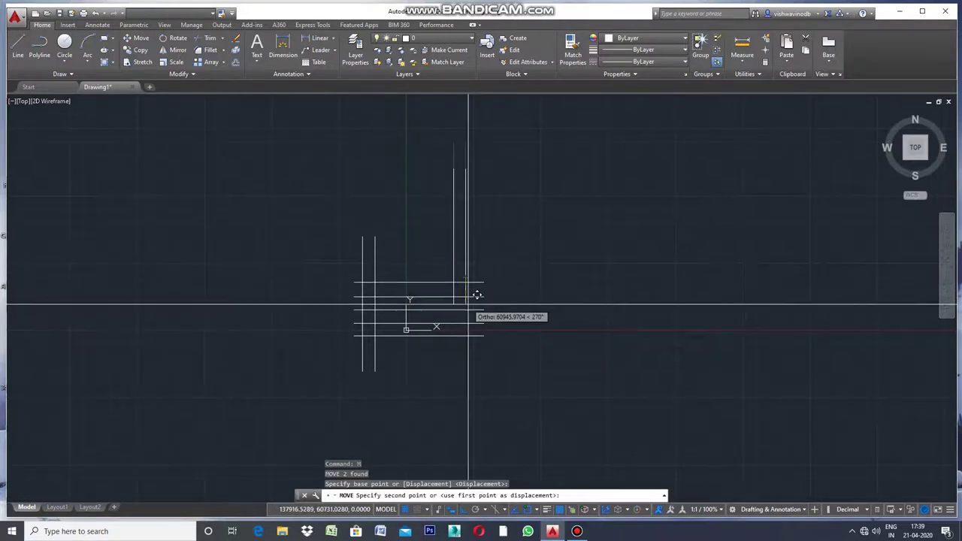
left_click(472, 404)
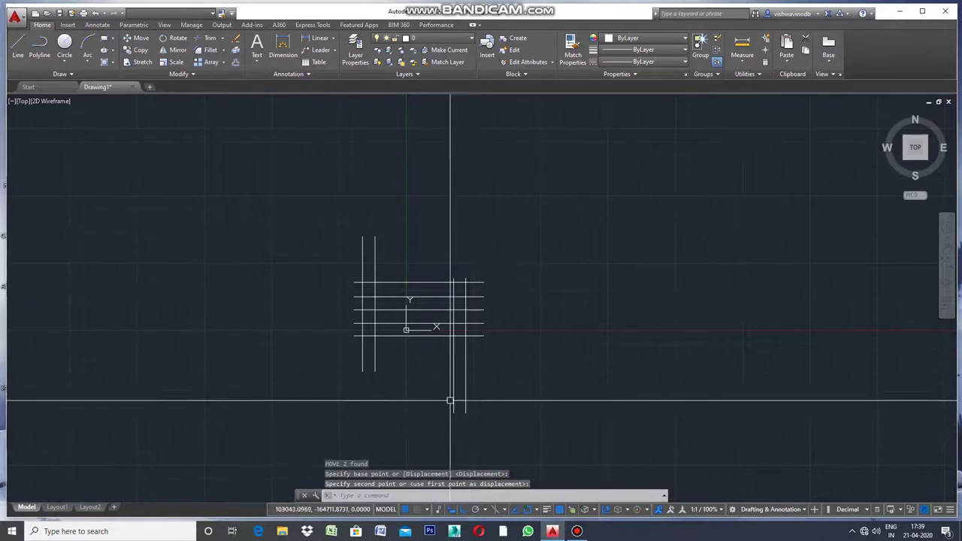
scroll(428, 297, "up", 2)
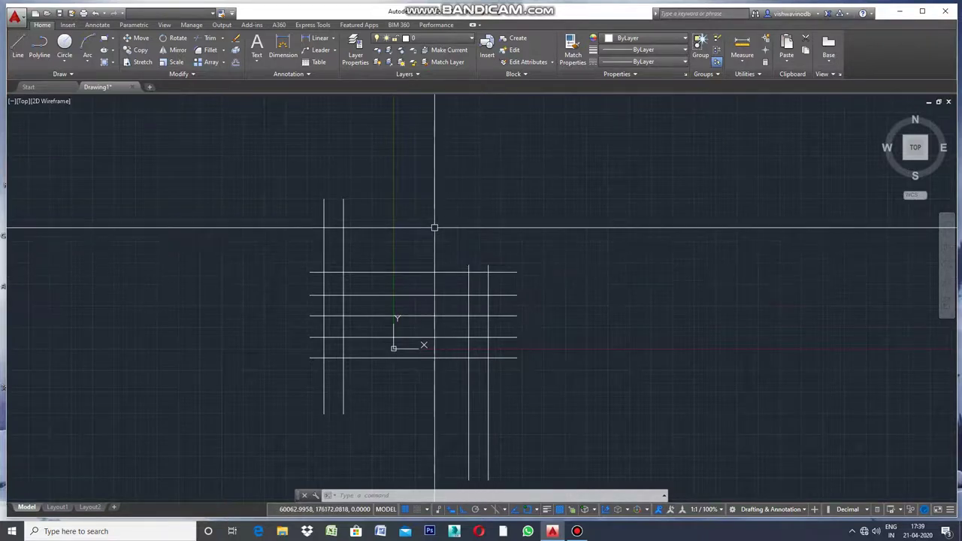
scroll(436, 226, "down", 2)
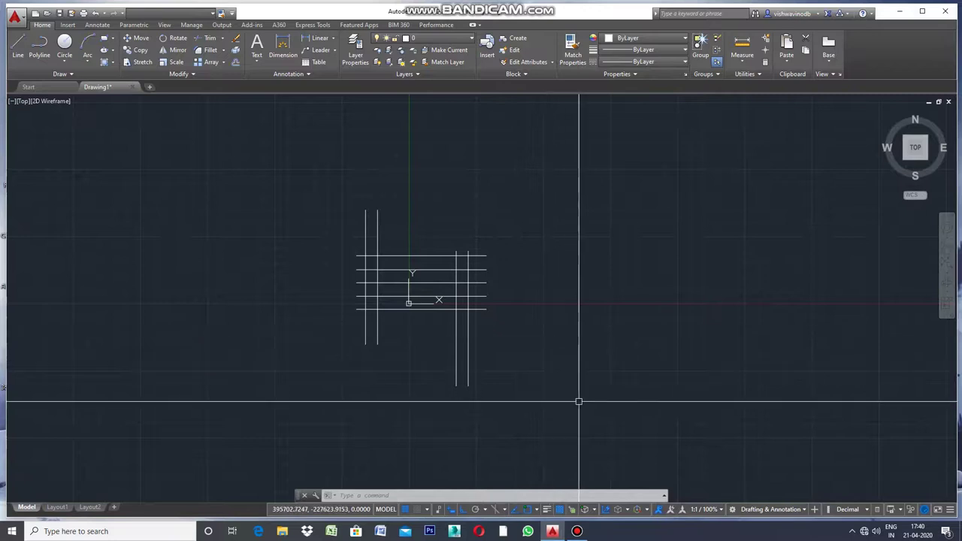
scroll(430, 216, "up", 2)
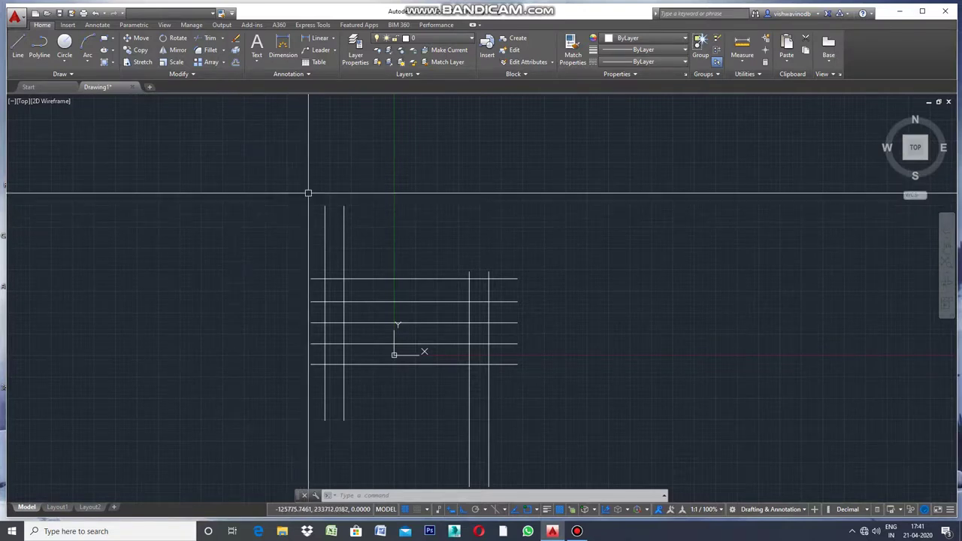
Draw a rectangle from above-left to below-right that frames the whole grid.
key("l")
key("Return")
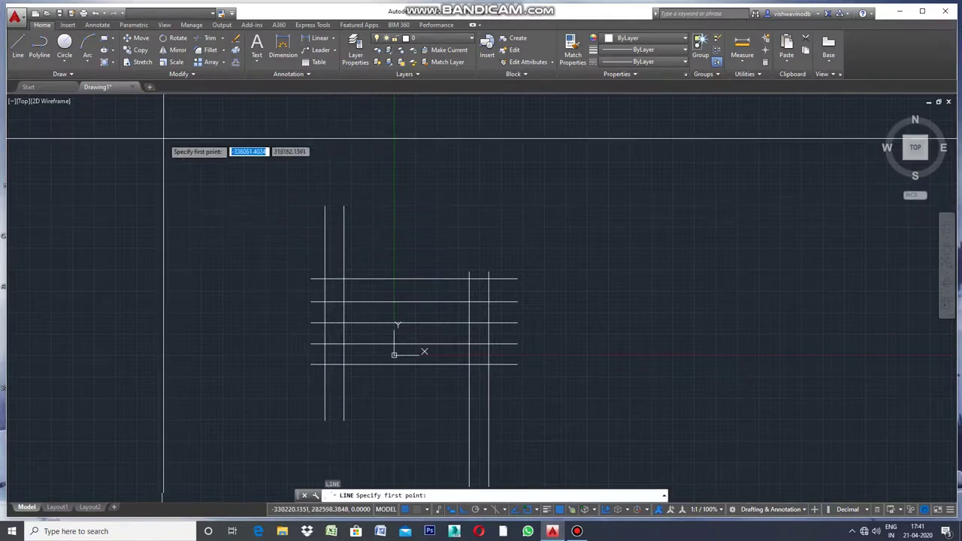
left_click(111, 39)
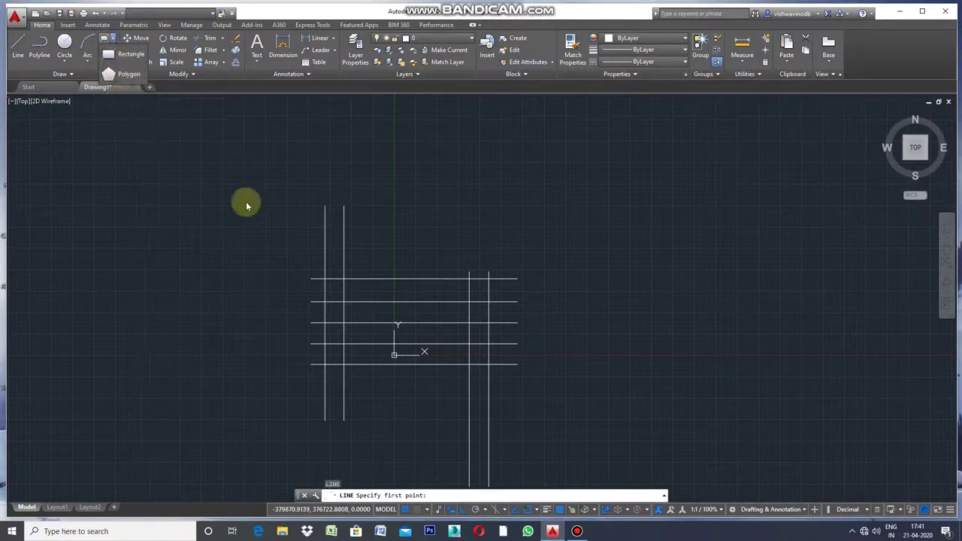
left_click(138, 55)
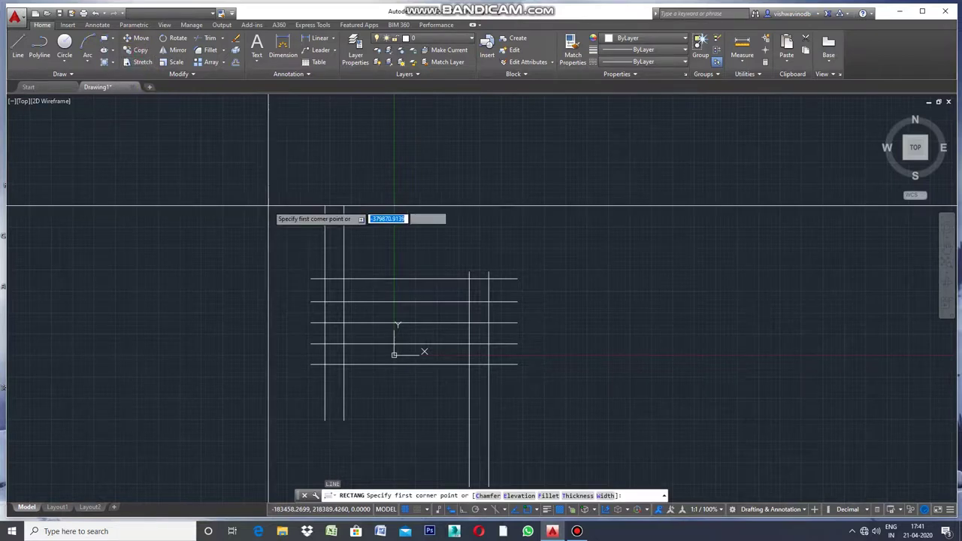
left_click(253, 181)
scroll(295, 245, "down", 4)
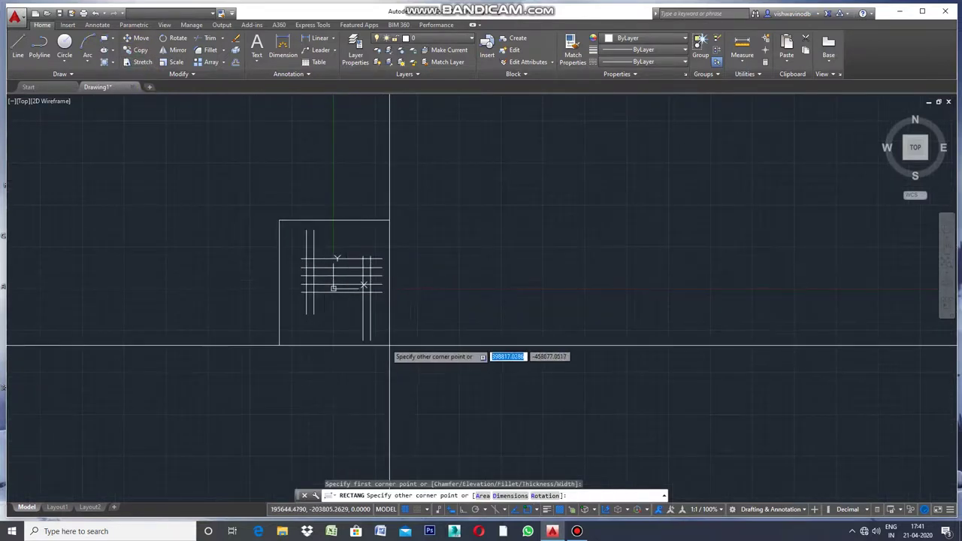
left_click(404, 408)
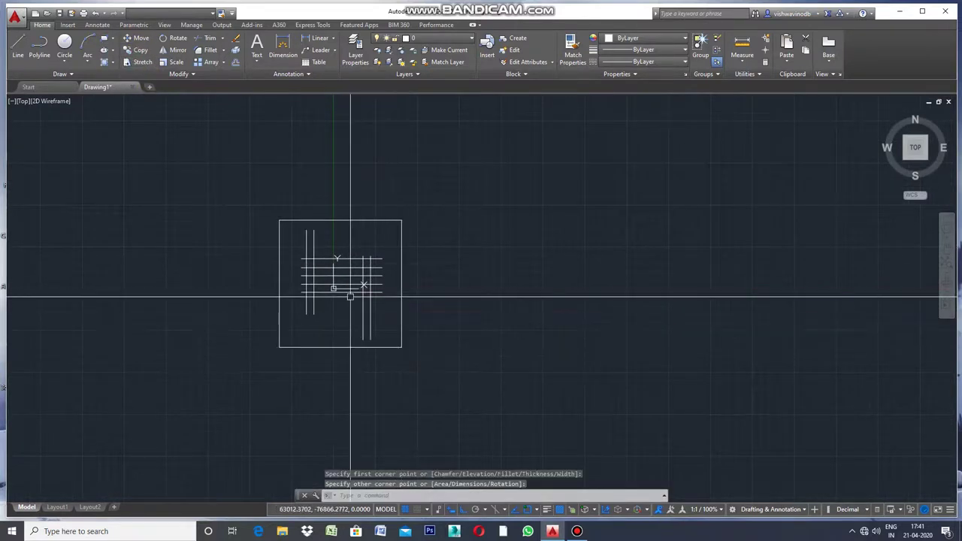
scroll(350, 338, "up", 2)
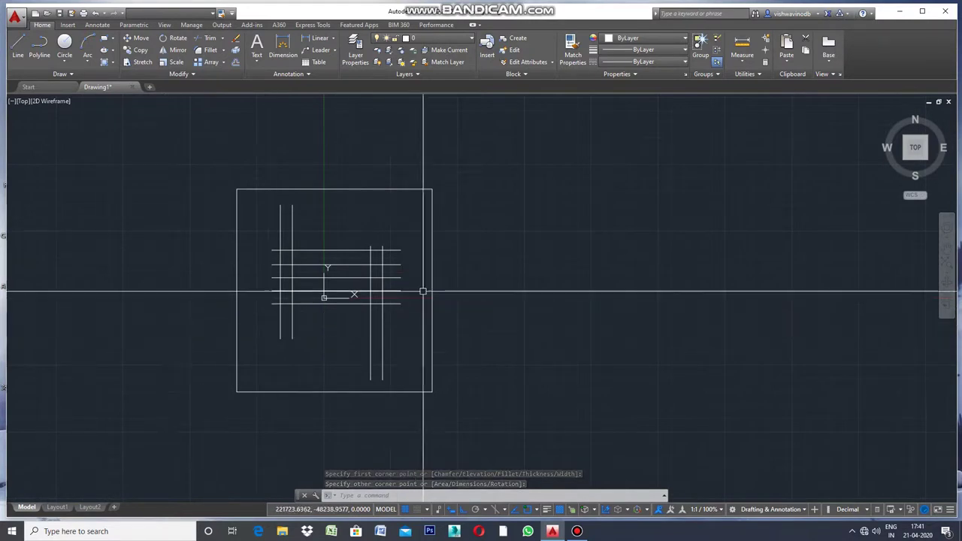
scroll(401, 223, "up", 2)
scroll(293, 216, "down", 2)
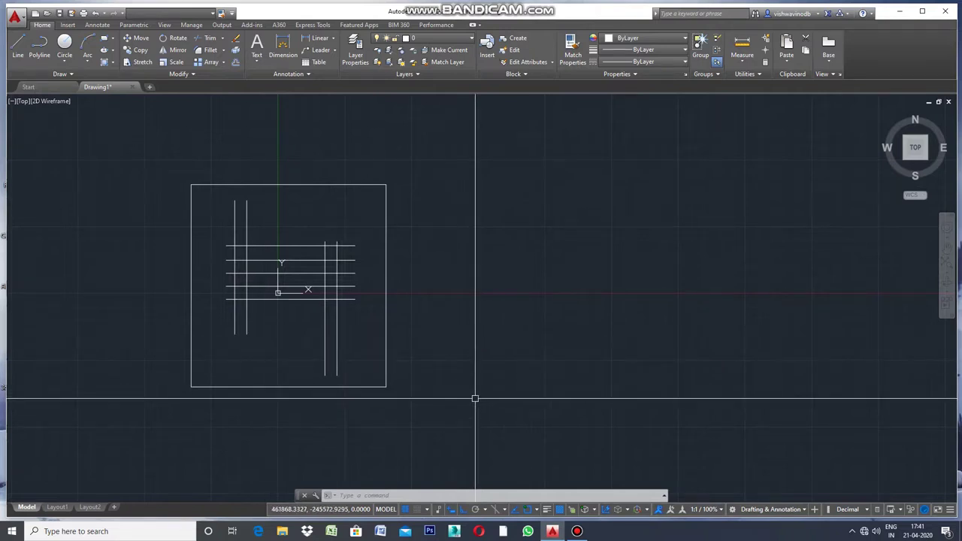
scroll(330, 255, "up", 2)
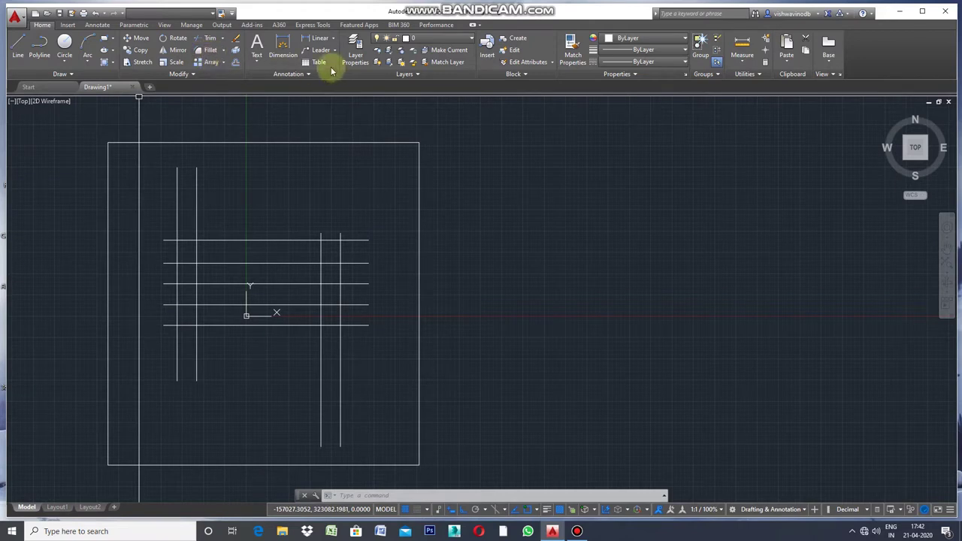
Create a new layer named Layer1 and assign it index colour 44.
left_click(353, 48)
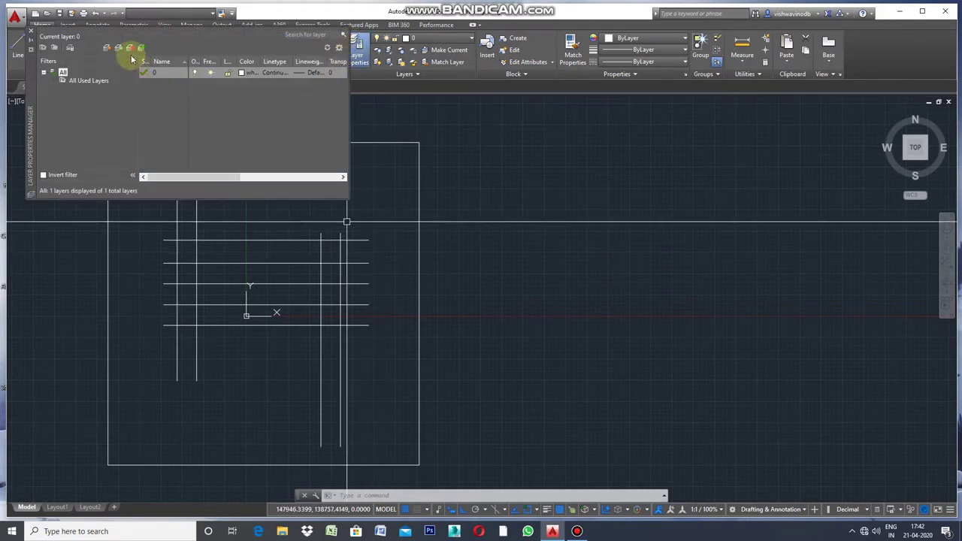
left_click(108, 48)
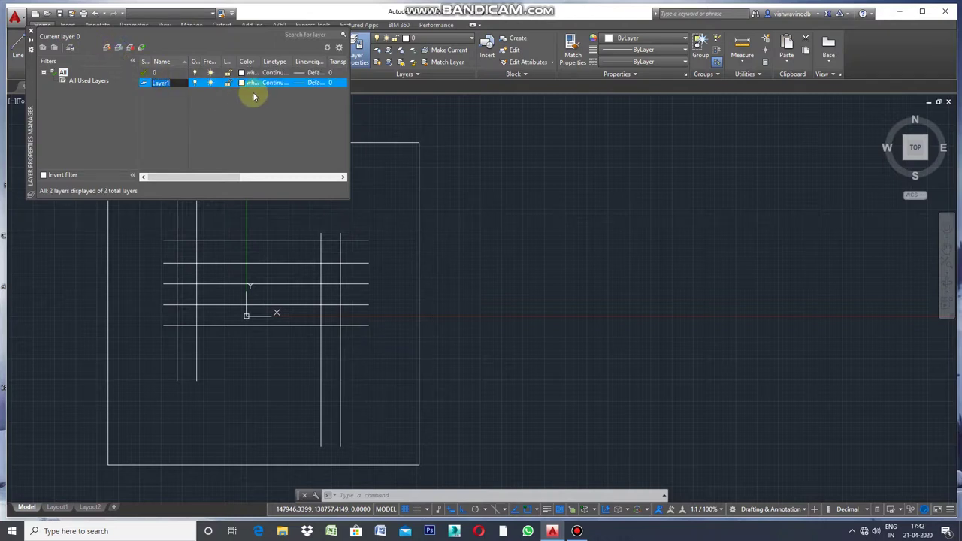
left_click(241, 83)
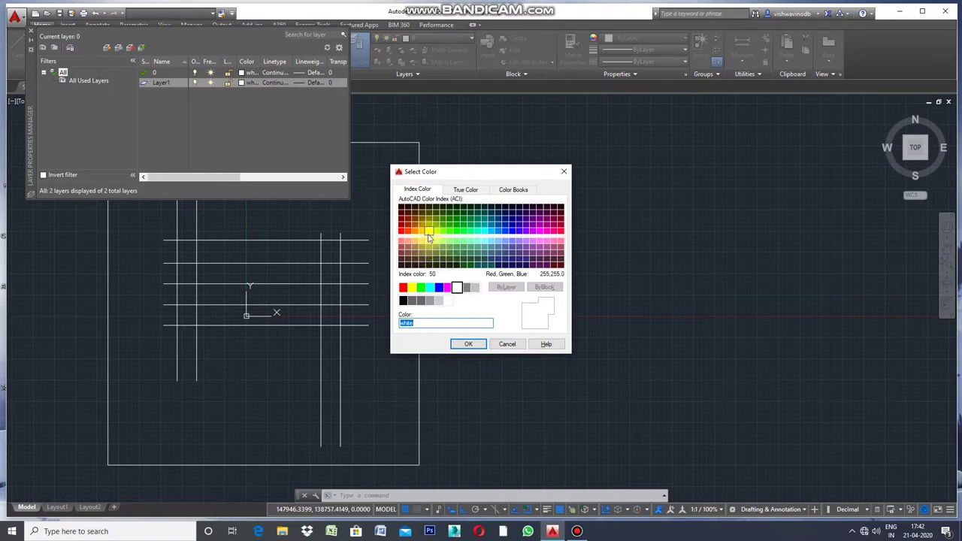
left_click(430, 231)
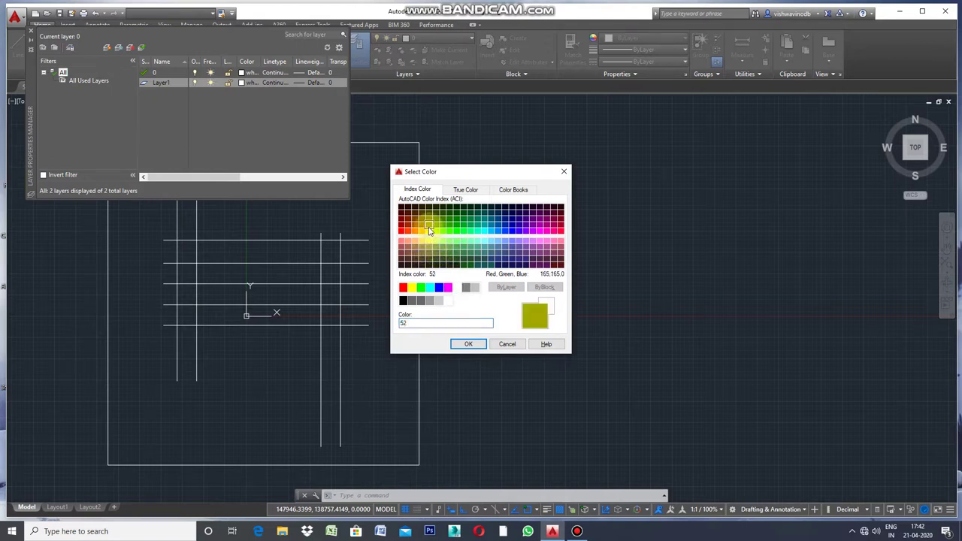
left_click(429, 223)
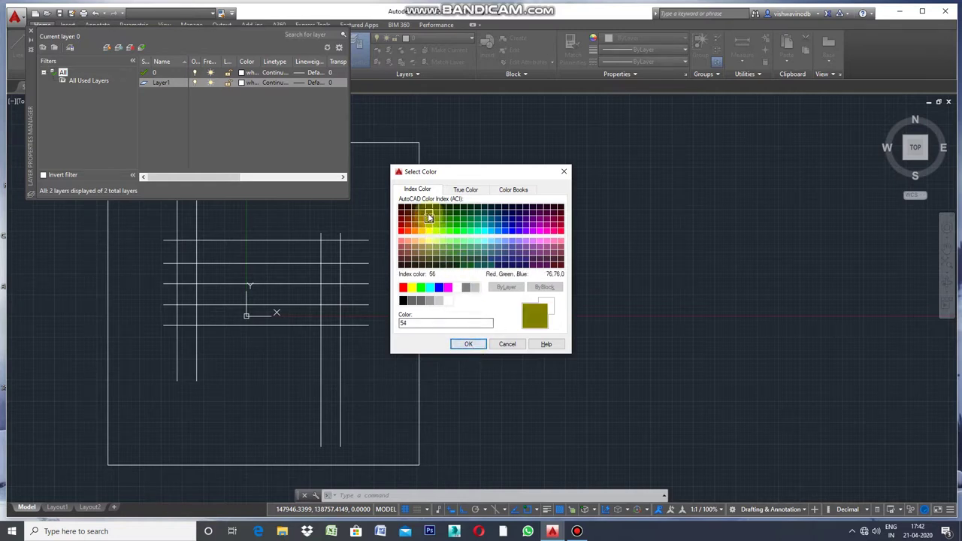
left_click(422, 219)
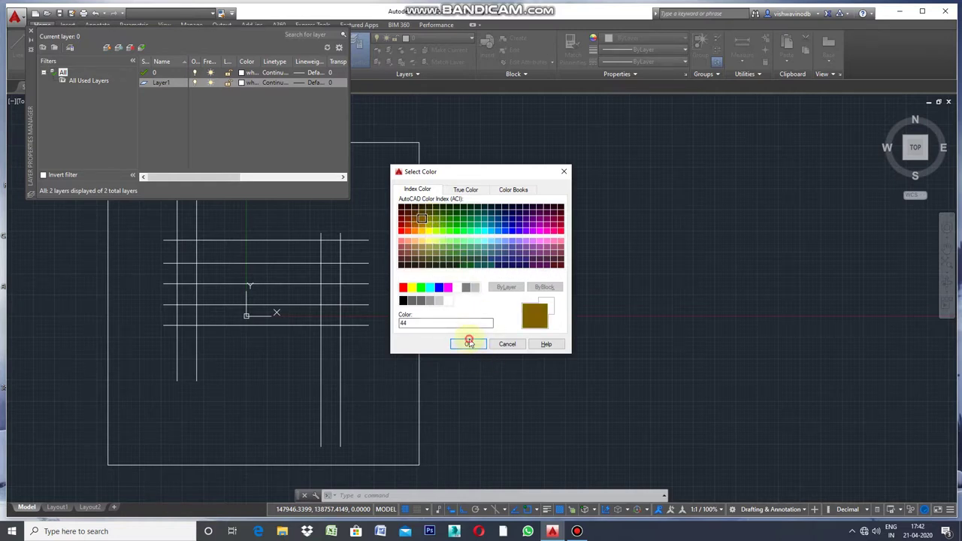
left_click(468, 344)
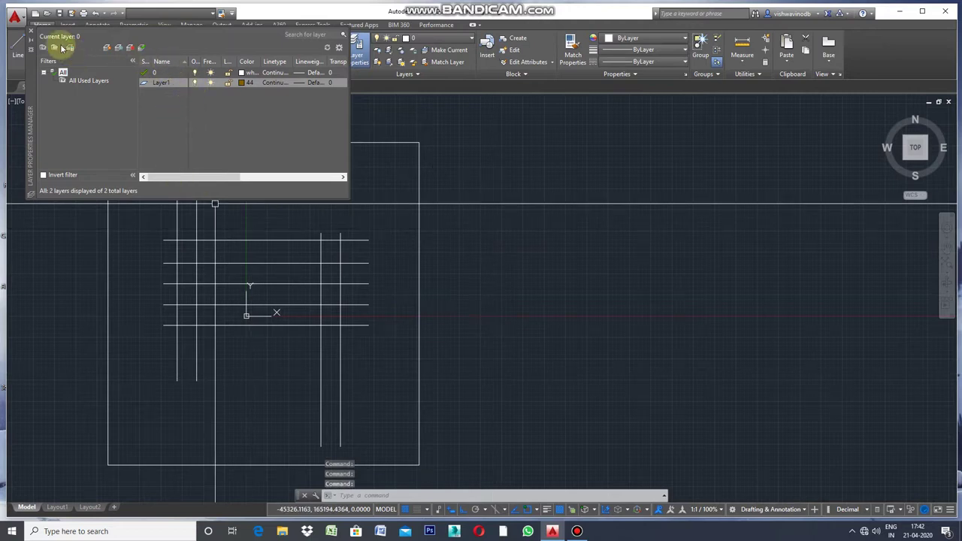
left_click(30, 32)
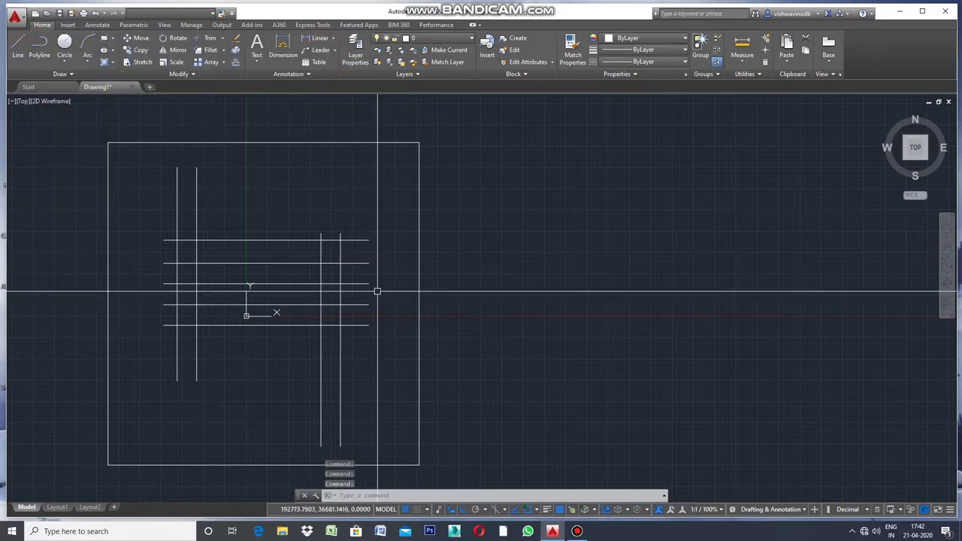
Hatch the small top-left and top-right cells and the two long middle cells, accepting the dense hatch warning.
left_click(377, 291)
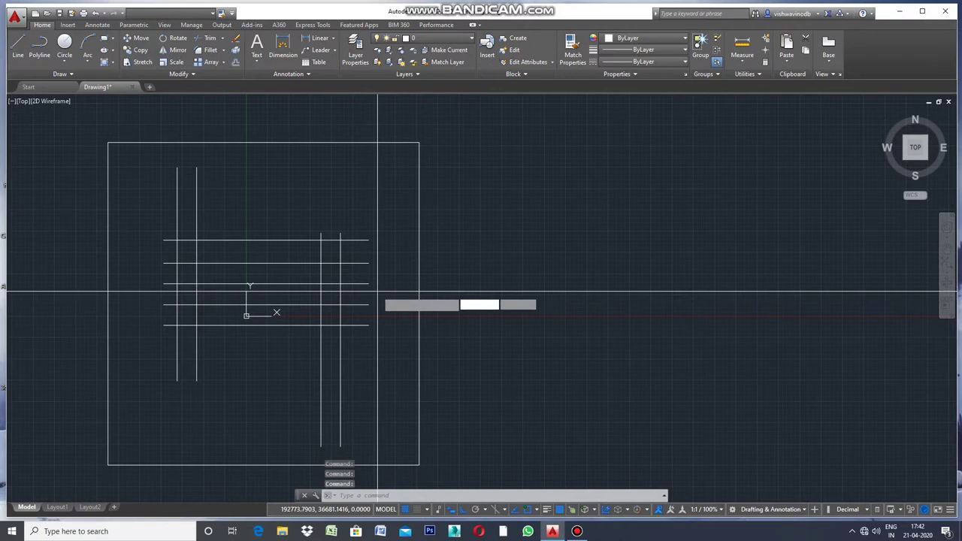
type("h")
key("Return")
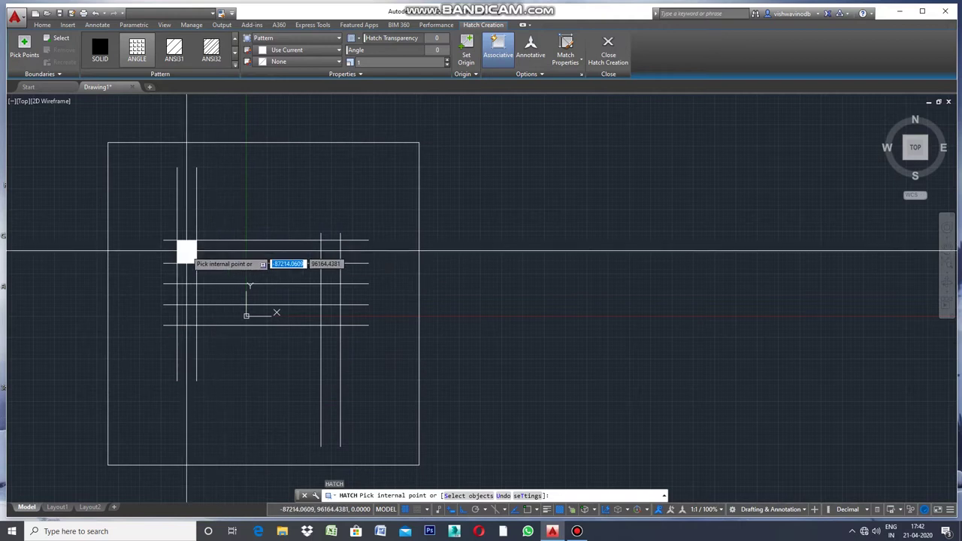
left_click(187, 250)
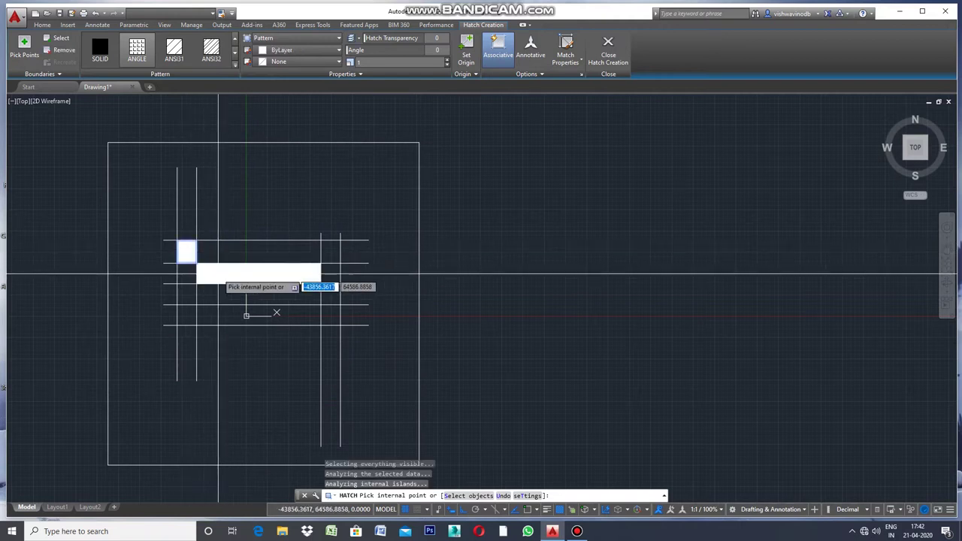
left_click(244, 278)
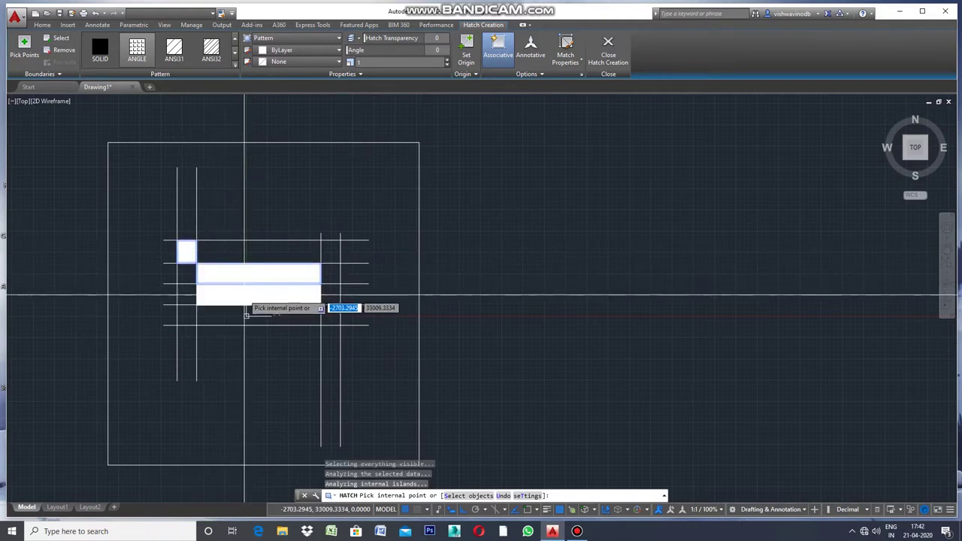
left_click(222, 310)
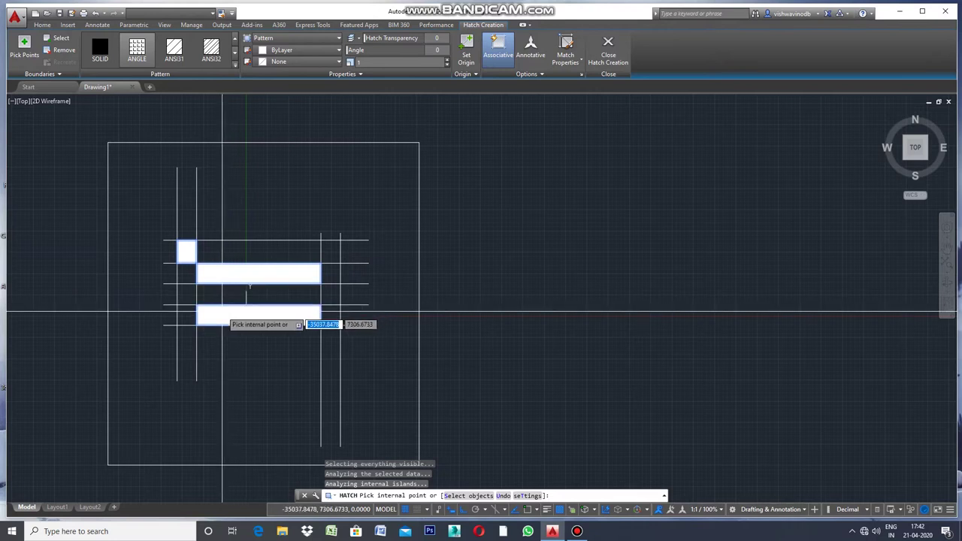
left_click(334, 256)
right_click(334, 260)
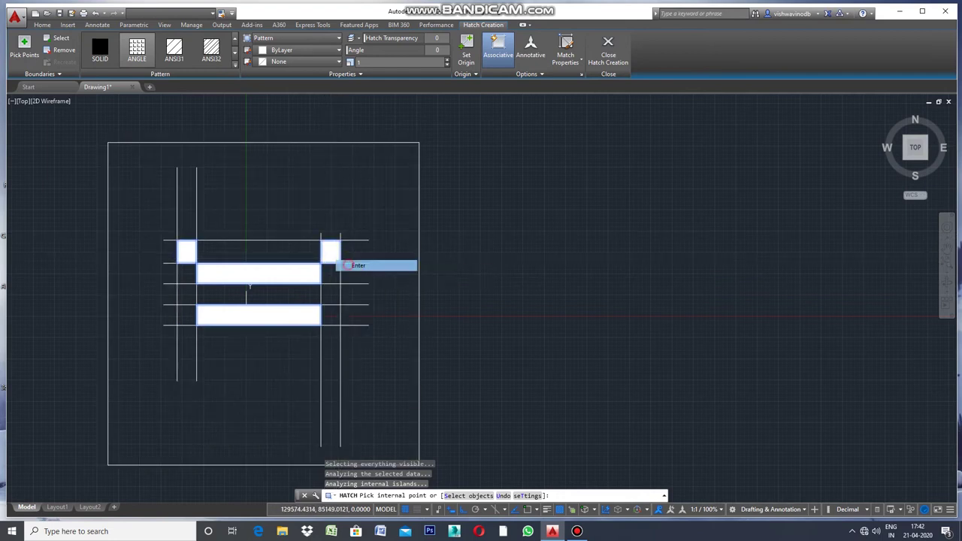
left_click(363, 265)
left_click(441, 250)
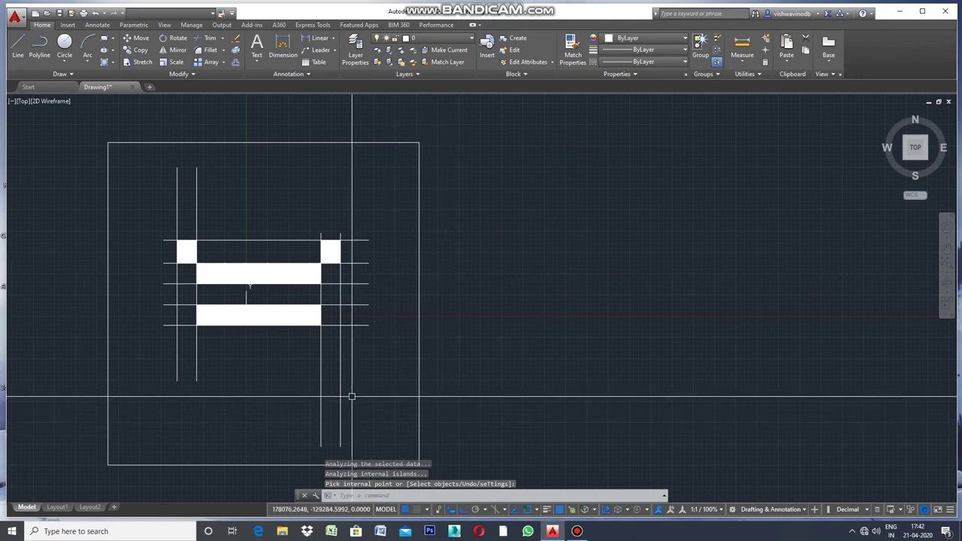